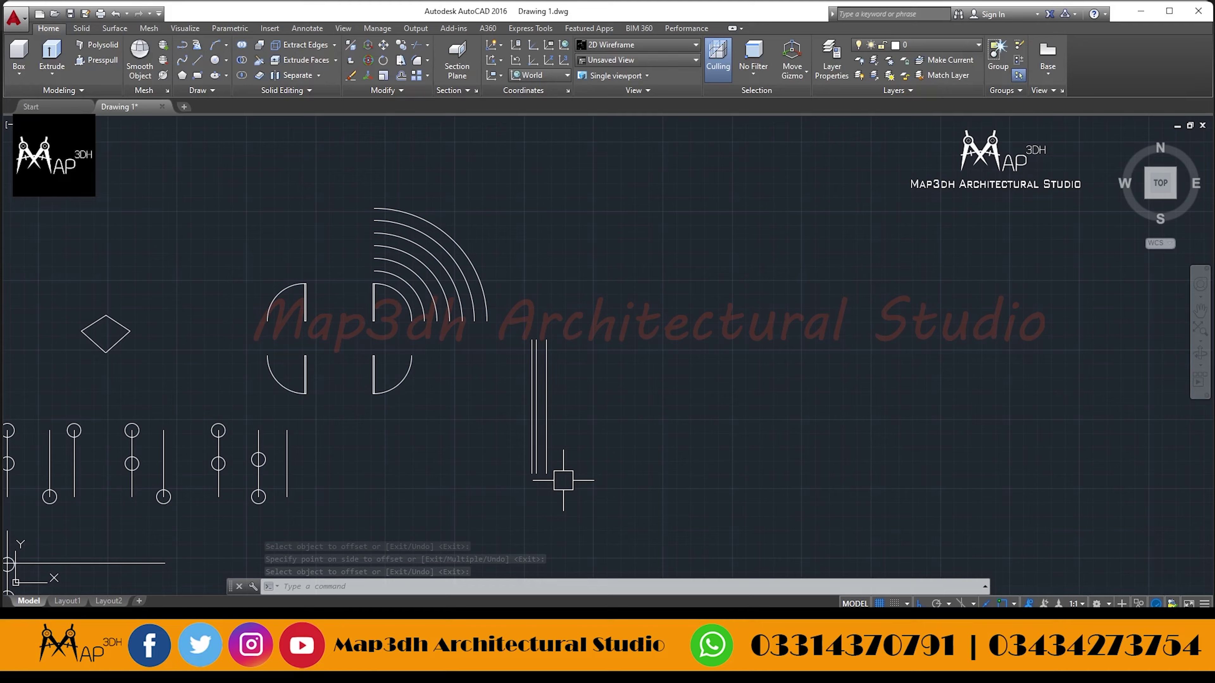
pyautogui.moveTo(563, 479); pyautogui.dragTo(567, 442, button='middle')
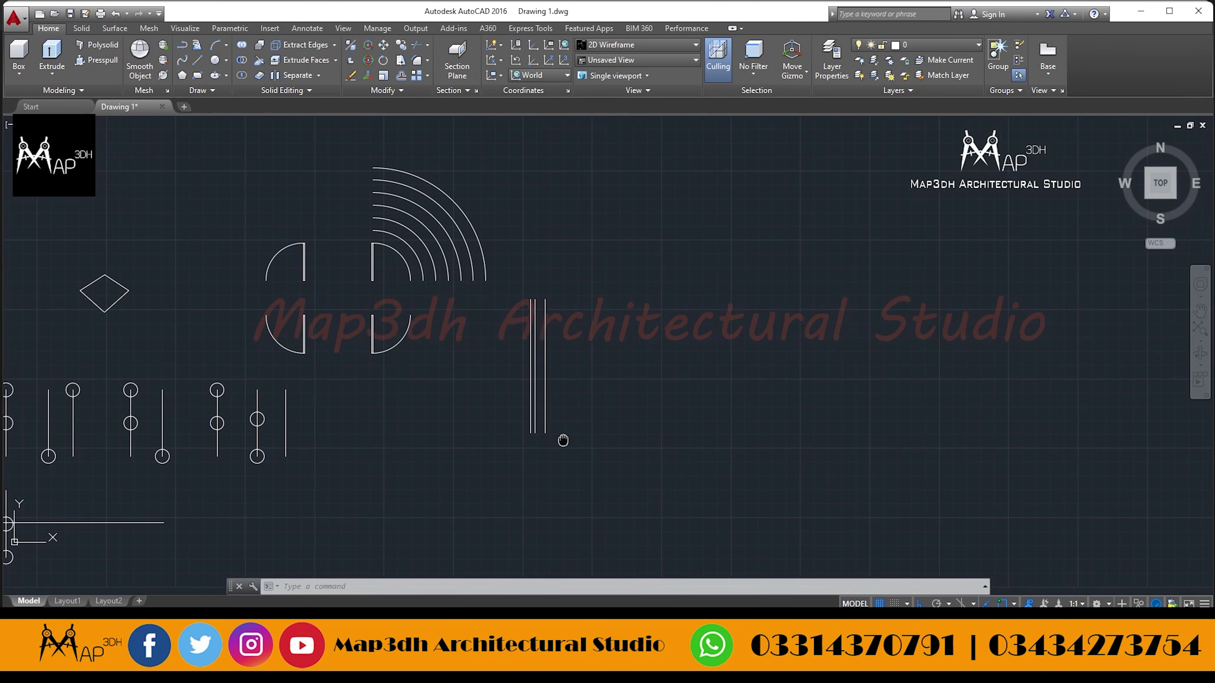
pyautogui.moveTo(397, 449); pyautogui.dragTo(547, 434, button='middle')
pyautogui.moveTo(461, 440); pyautogui.dragTo(665, 434, button='middle')
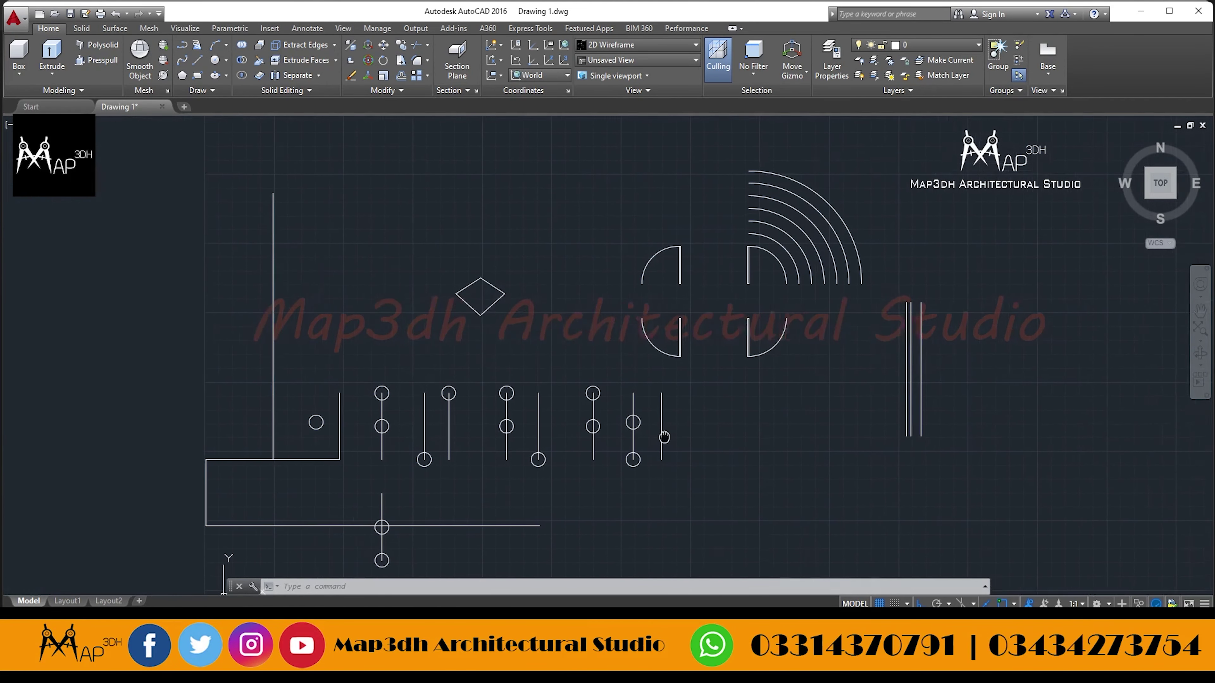
pyautogui.scroll(3, 626, 469)
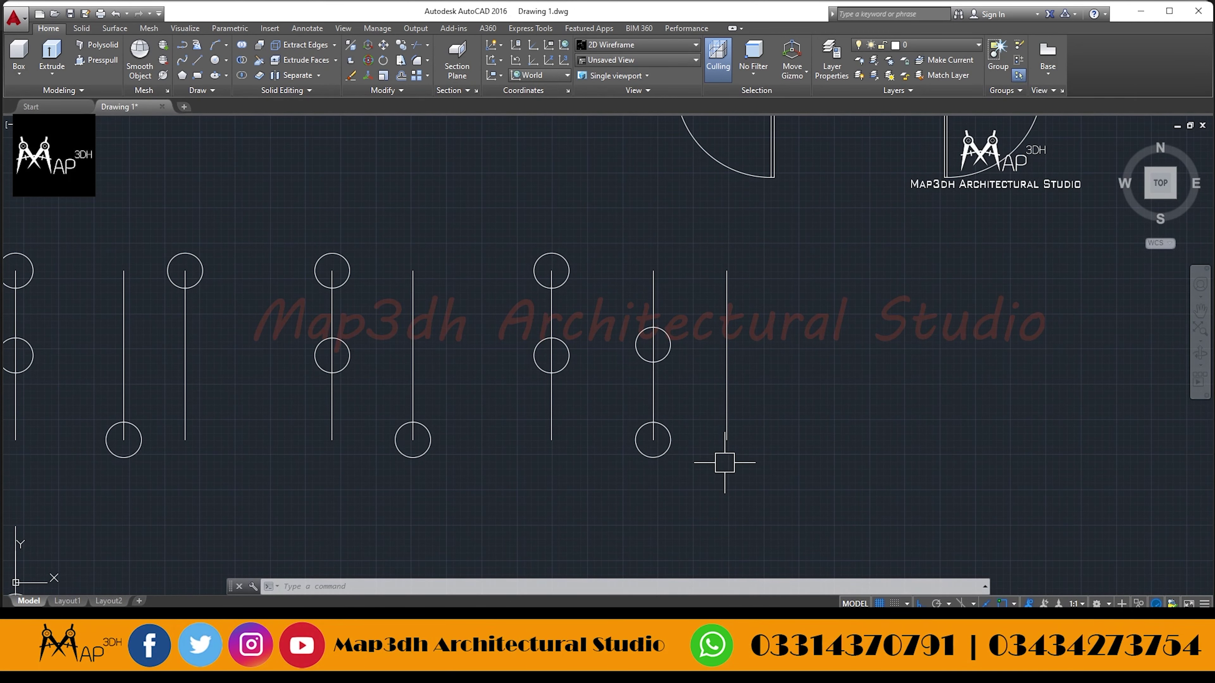
pyautogui.scroll(-1, 717, 424)
pyautogui.scroll(-1, 617, 427)
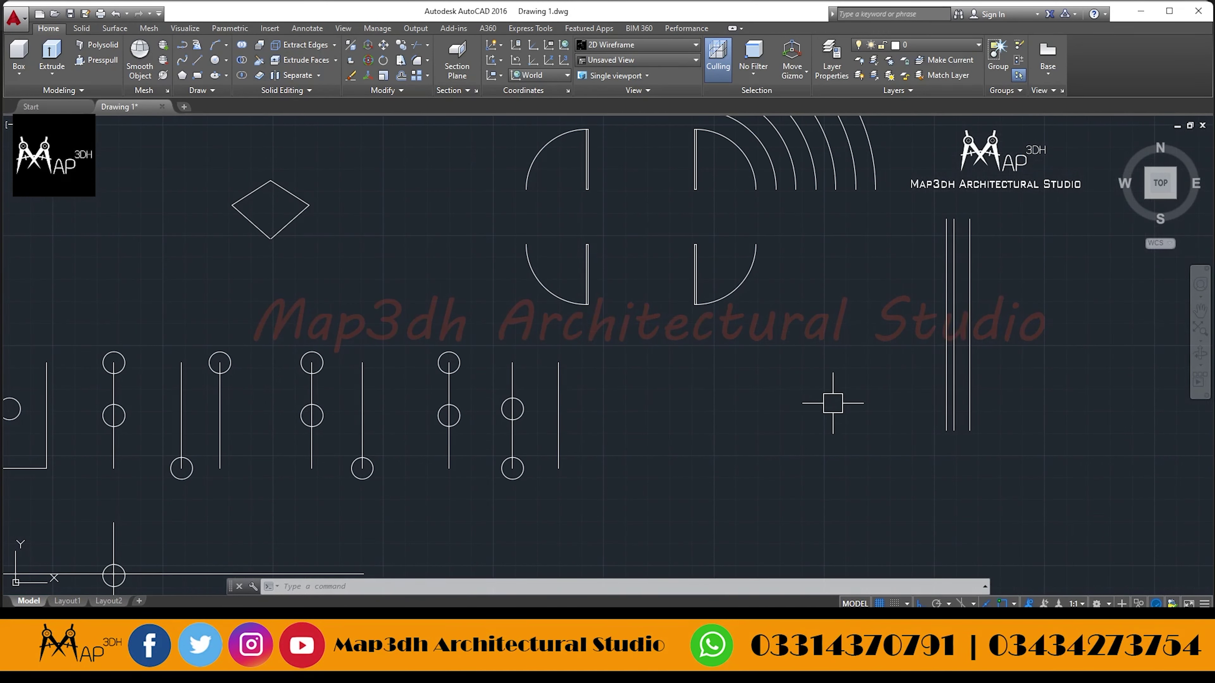
pyautogui.moveTo(832, 403); pyautogui.dragTo(712, 426, button='middle')
pyautogui.moveTo(569, 433); pyautogui.dragTo(623, 442, button='middle')
pyautogui.moveTo(515, 482); pyautogui.dragTo(575, 424, button='middle')
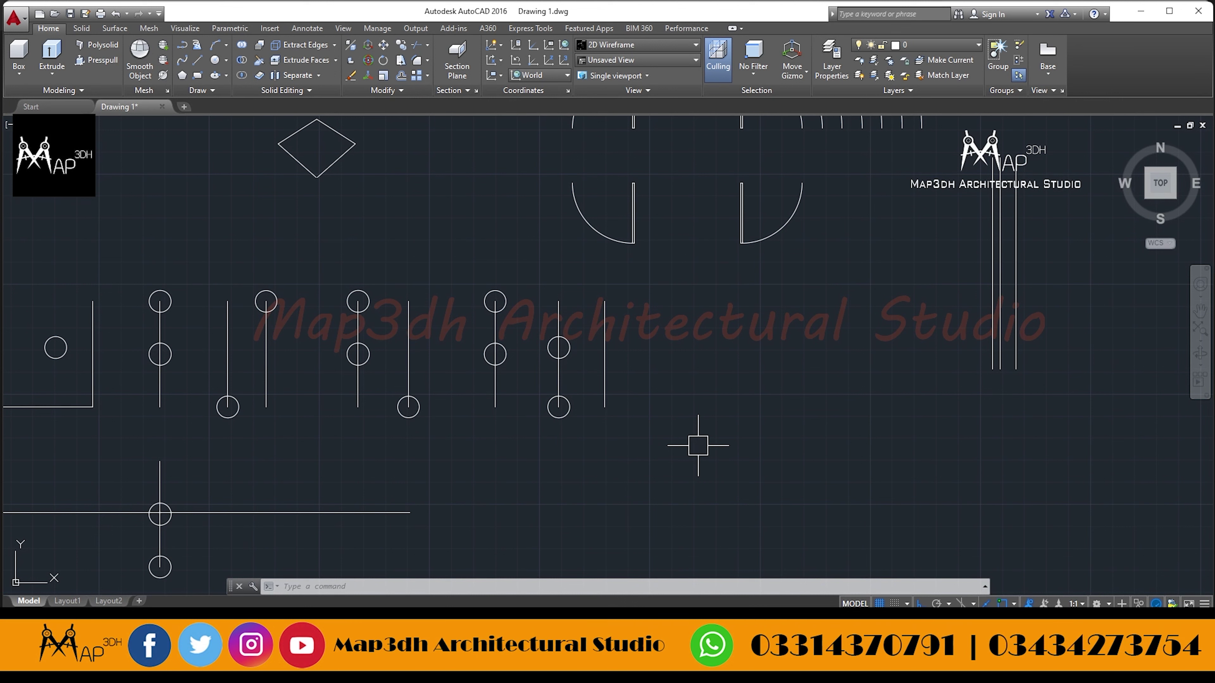
pyautogui.moveTo(521, 333); pyautogui.dragTo(587, 375, button='middle')
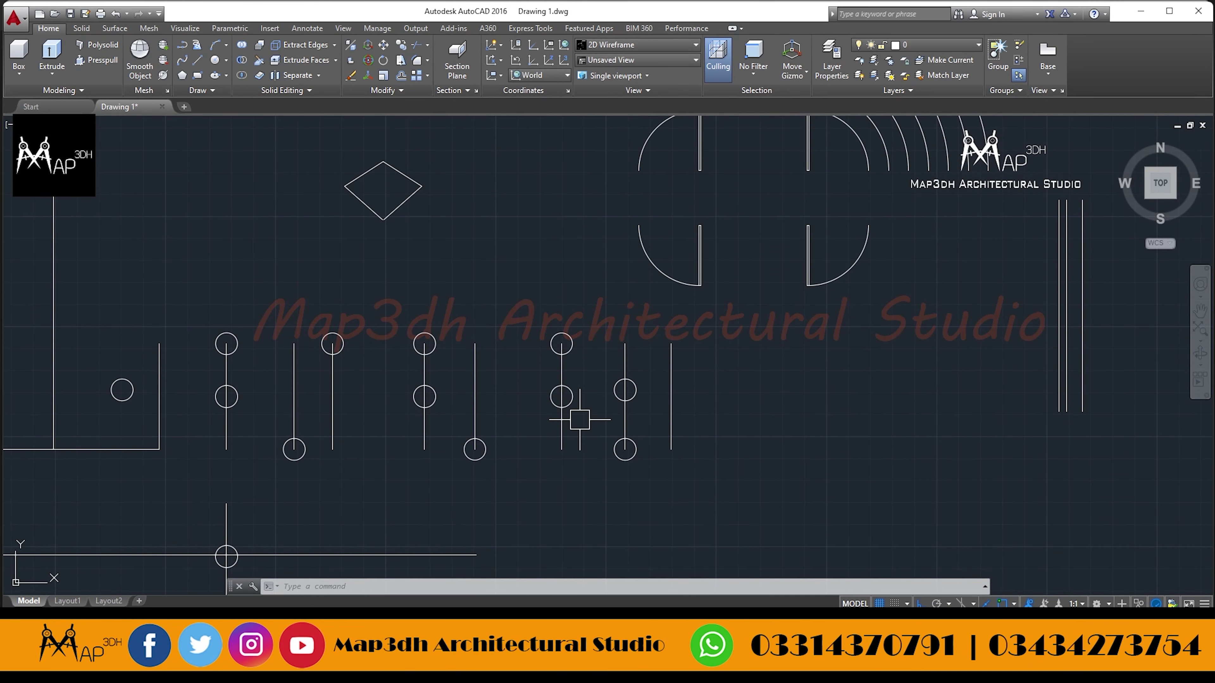
pyautogui.moveTo(719, 446); pyautogui.dragTo(621, 426, button='middle')
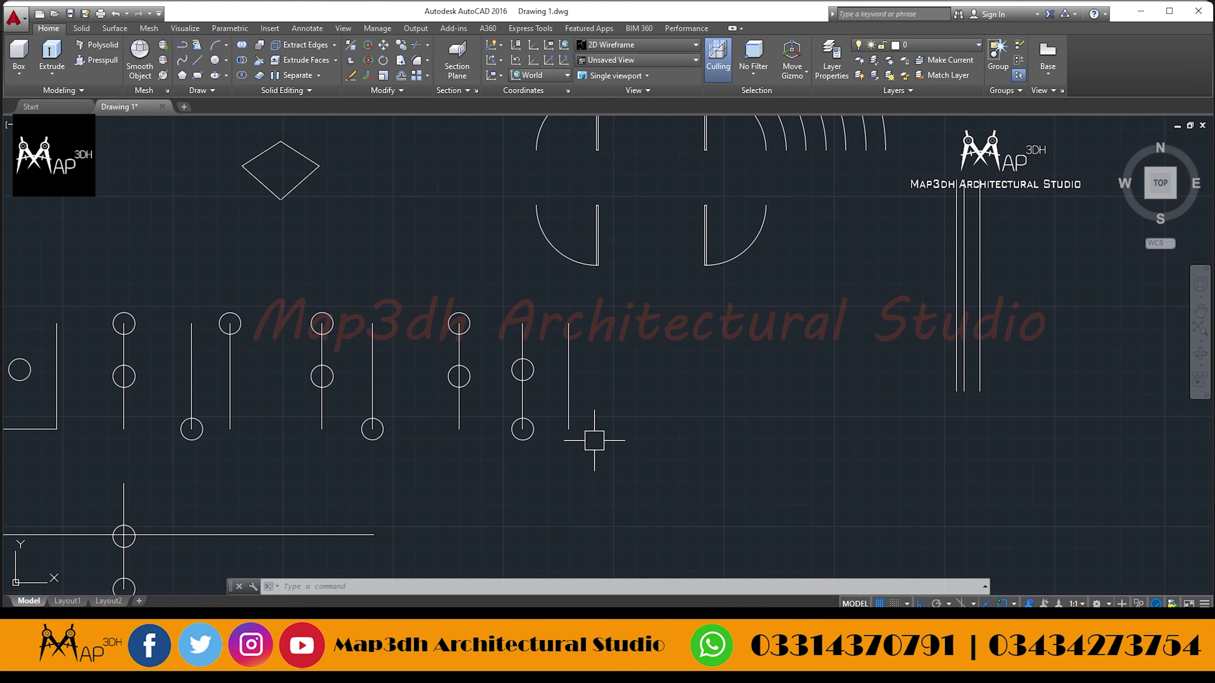
pyautogui.moveTo(610, 423); pyautogui.dragTo(669, 453, button='middle')
# - Offset the fixture's lower circle outward by a two-point picked distance, forming a concentric ring
pyautogui.write('o')
pyautogui.press('Return')
pyautogui.scroll(6, 611, 462)
pyautogui.click(585, 444)
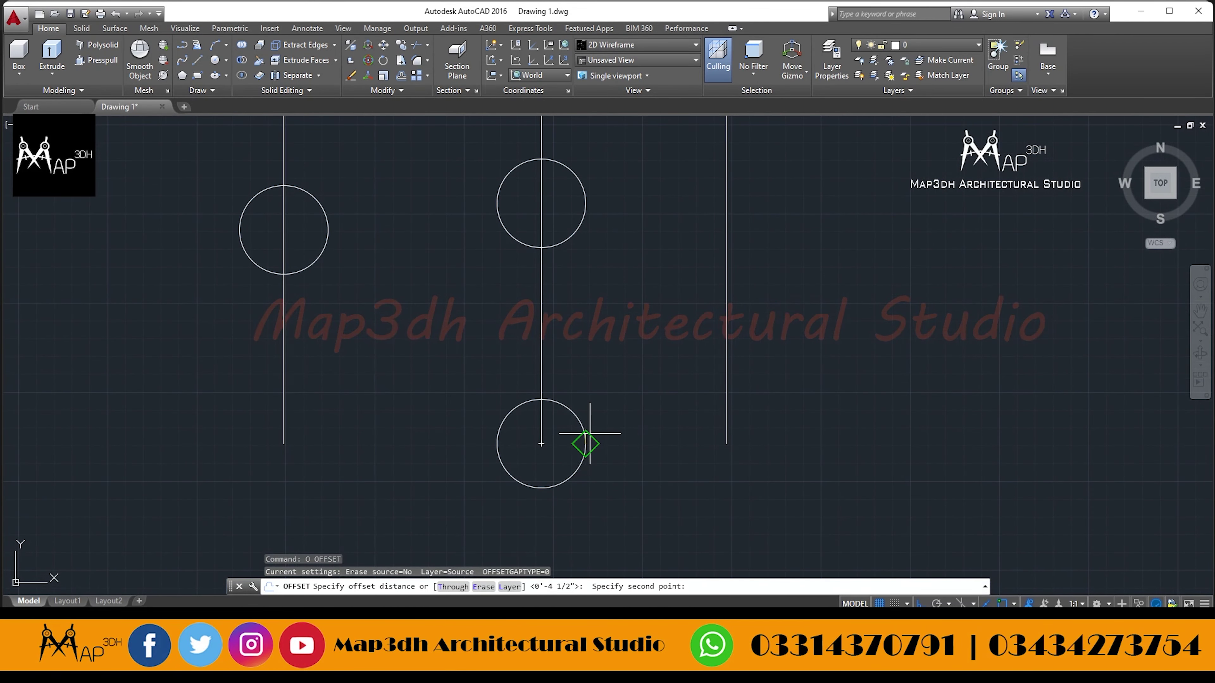
pyautogui.click(584, 454)
pyautogui.click(650, 481)
pyautogui.scroll(-4, 650, 482)
pyautogui.click(597, 380)
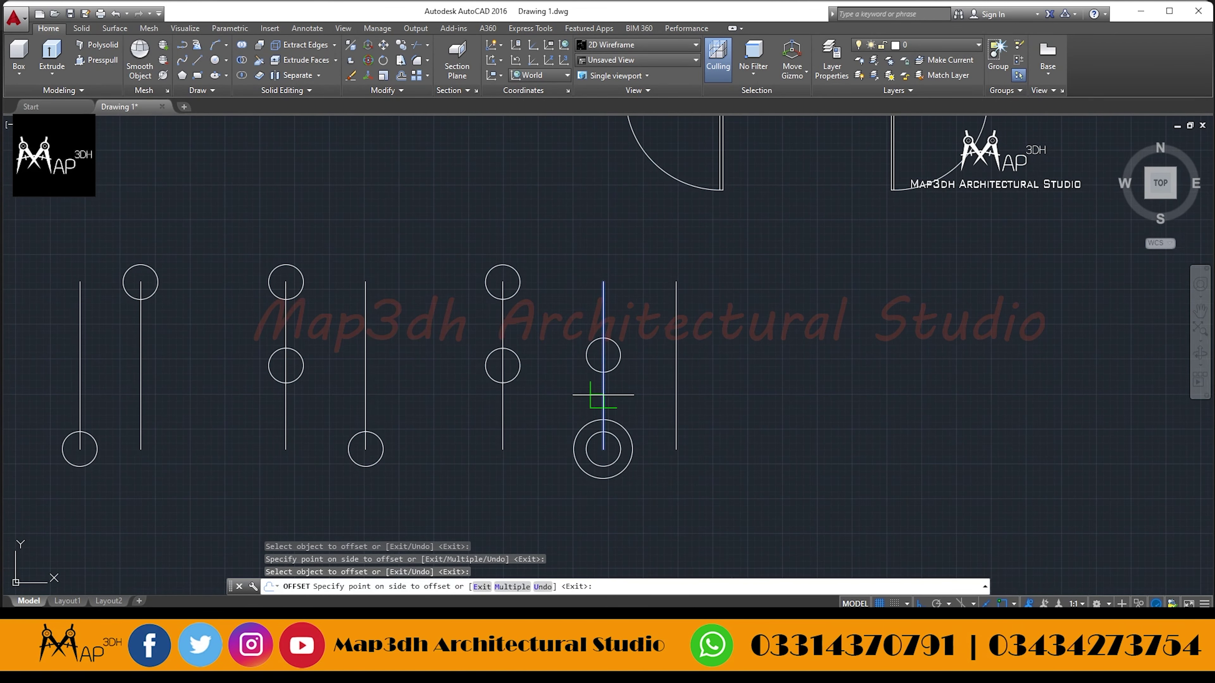
# - Select the fixture's vertical line for a parallel offset copy, then pan to view the results
pyautogui.click(526, 394)
pyautogui.moveTo(581, 260); pyautogui.dragTo(562, 403, button='middle')
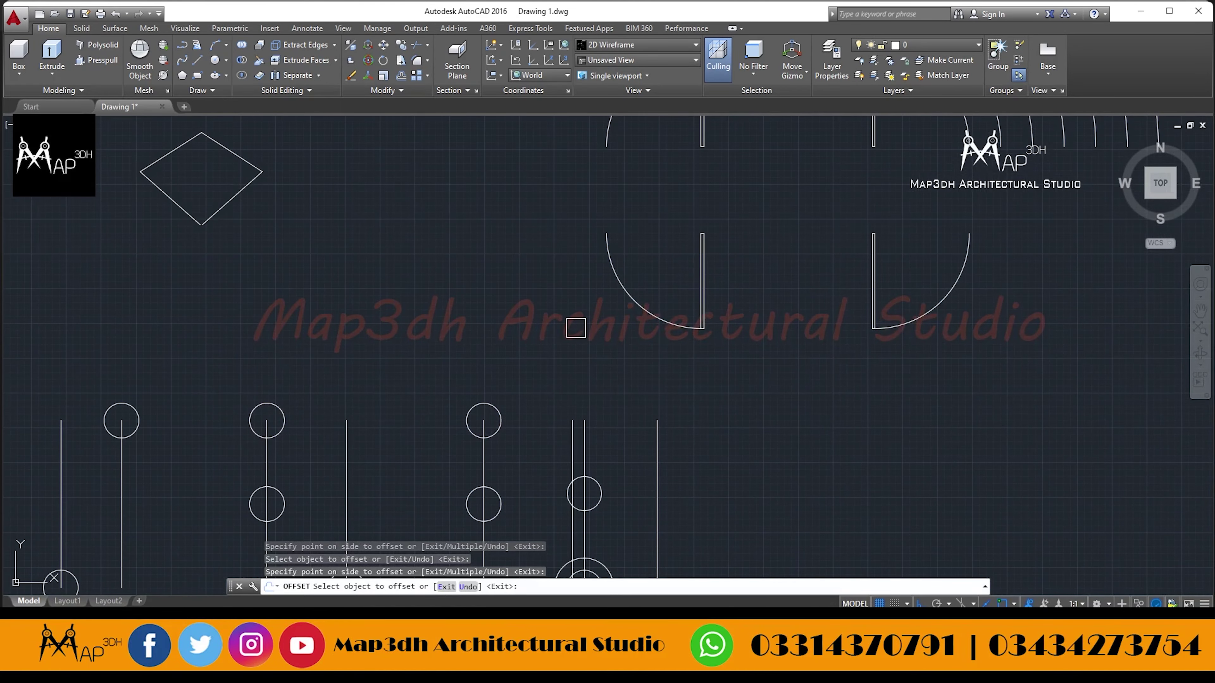
pyautogui.moveTo(780, 341); pyautogui.dragTo(747, 334, button='middle')
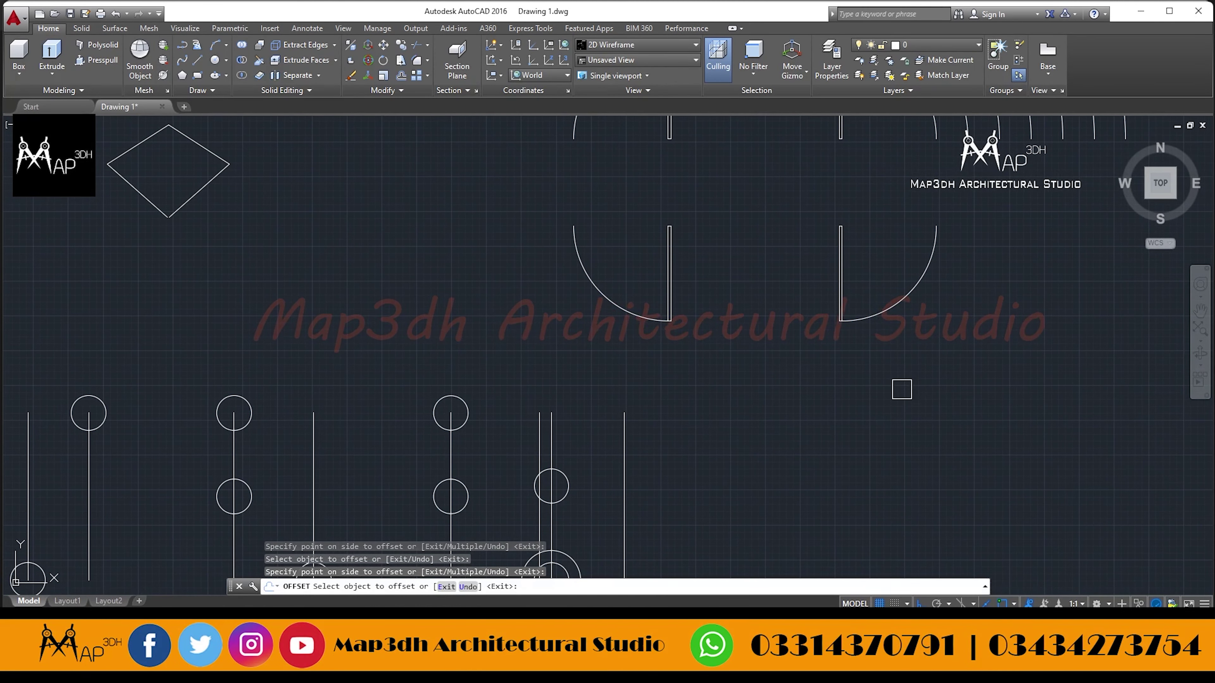